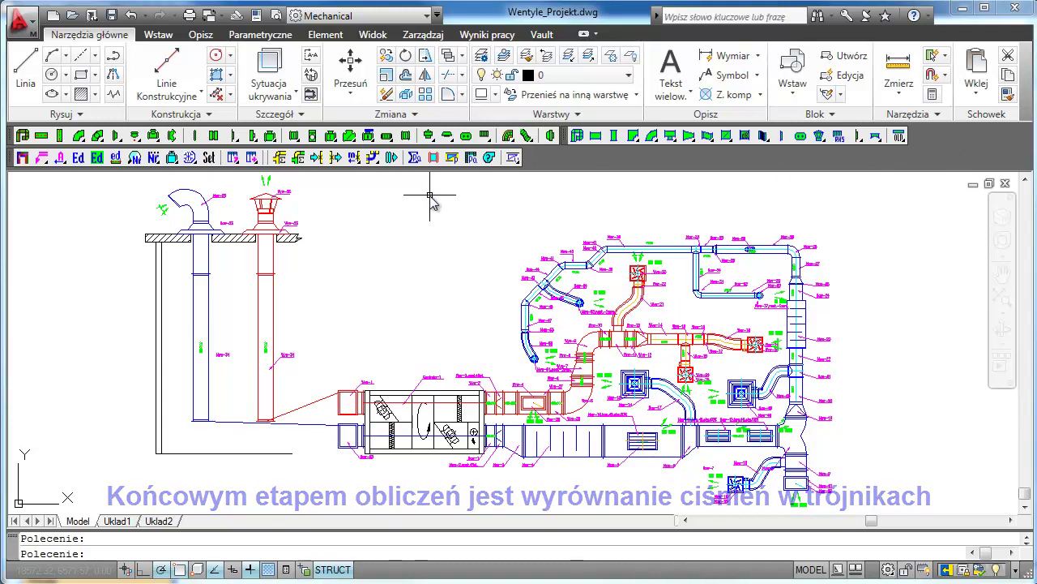
- Add the blue duct network to the calculation by picking one of its elements
{"action": "left_click", "coordinate": [280, 159]}
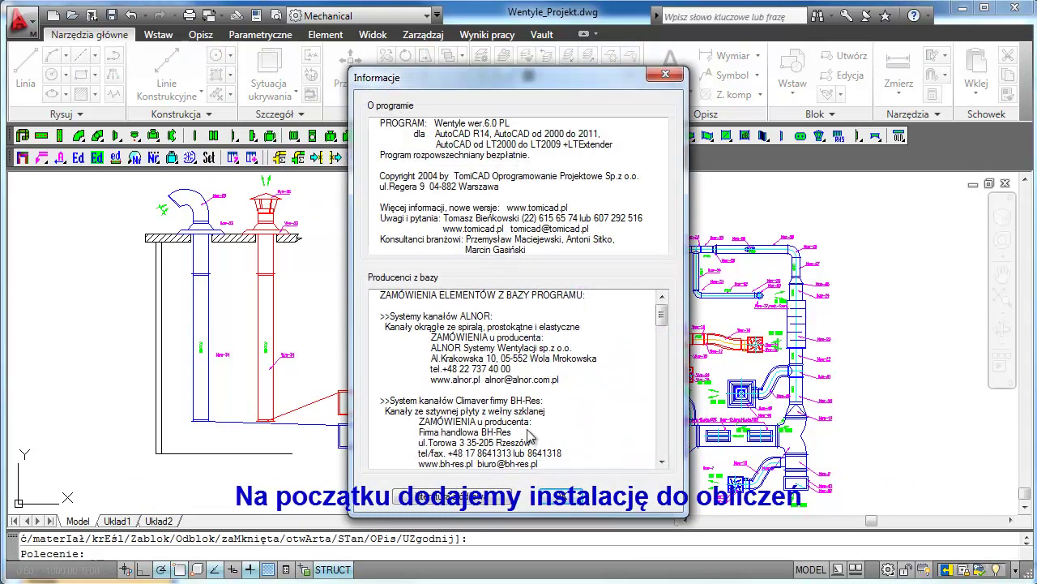
{"action": "left_click", "coordinate": [565, 500]}
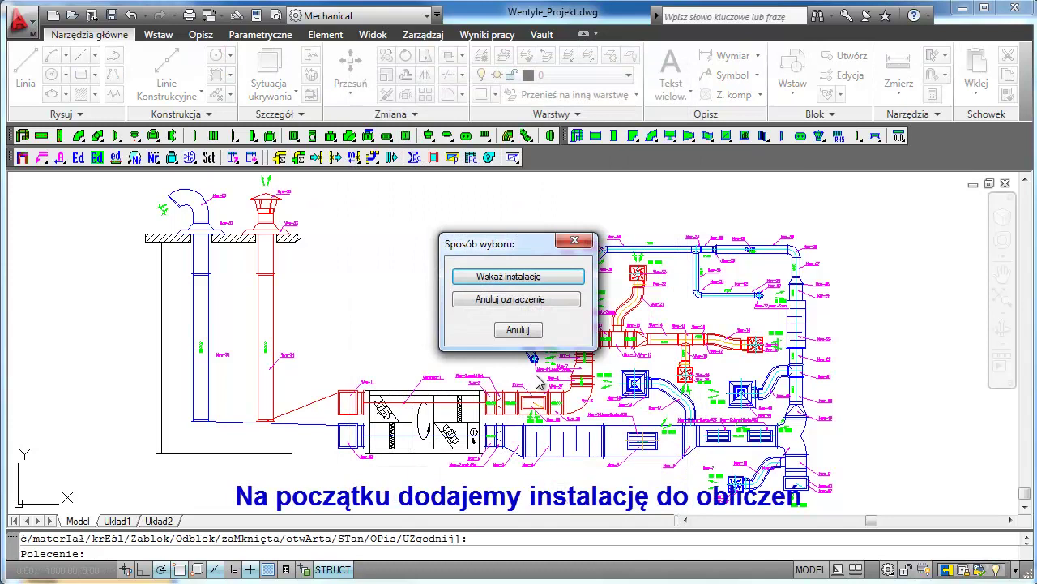
{"action": "left_click", "coordinate": [548, 286]}
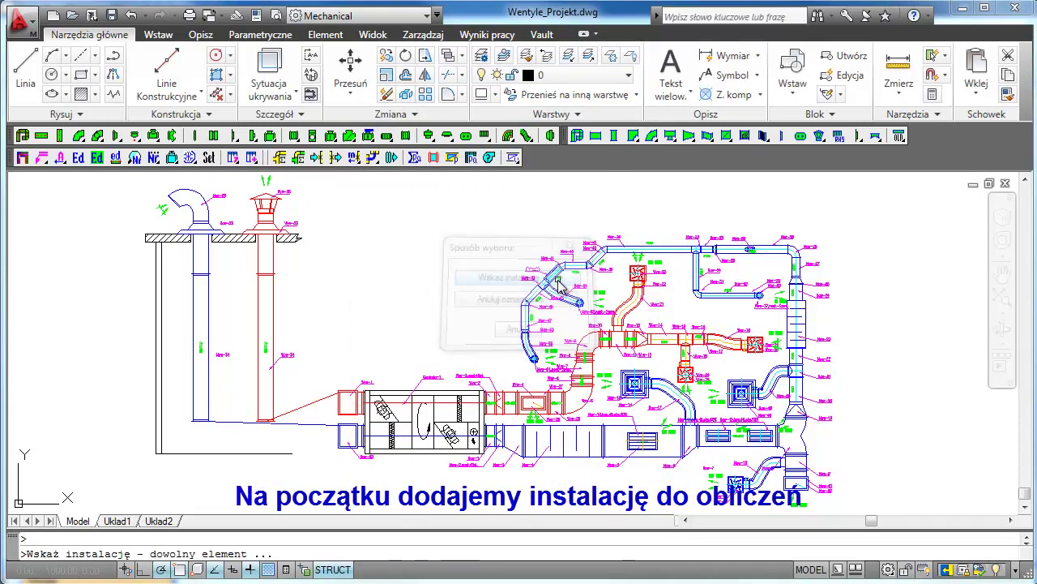
{"action": "left_click", "coordinate": [186, 195]}
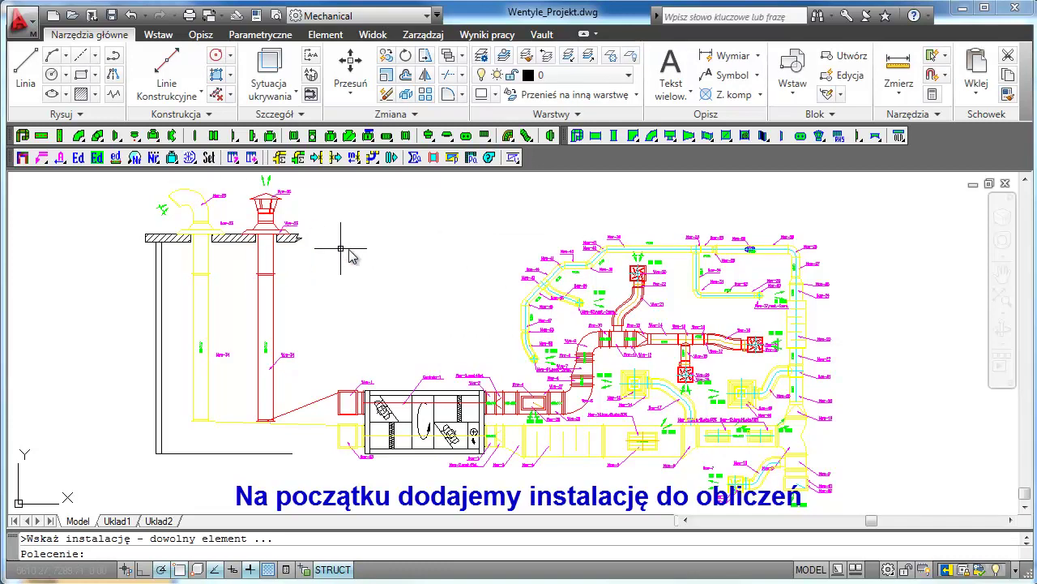
- Run the airflow calculation and acknowledge the scaling reminder
{"action": "left_click", "coordinate": [414, 158]}
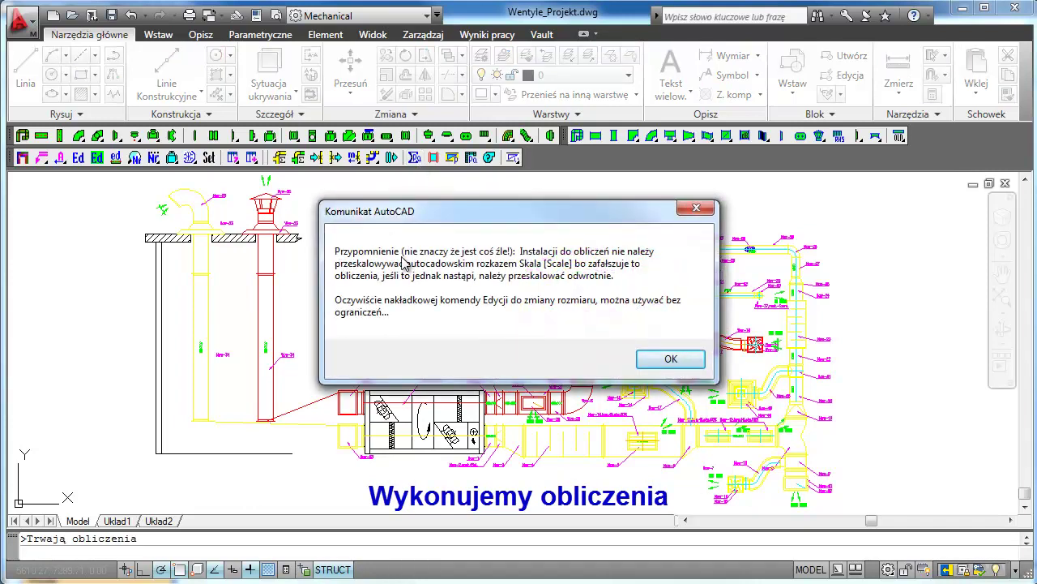
{"action": "left_click", "coordinate": [659, 357]}
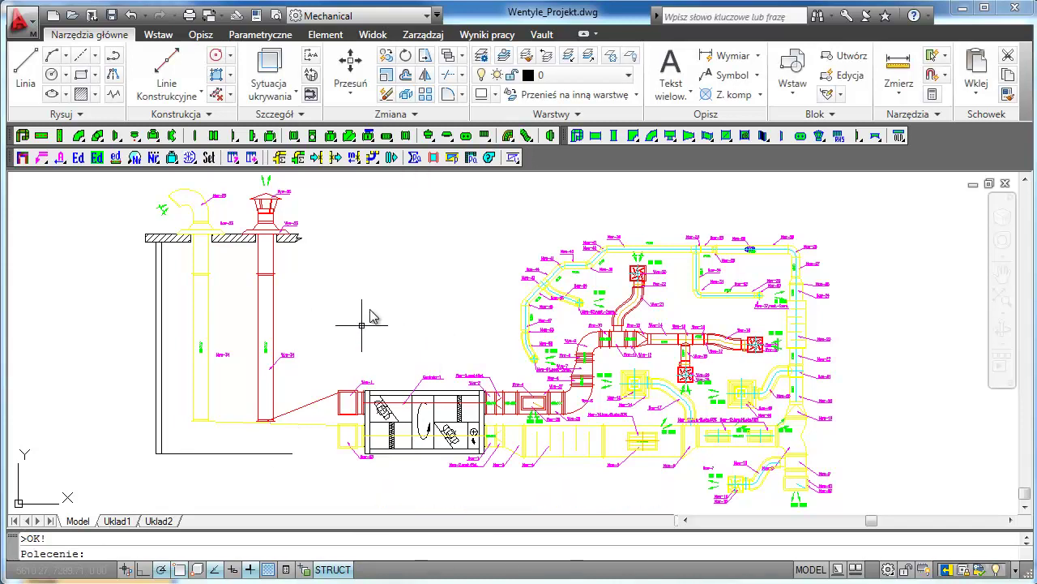
{"action": "left_click", "coordinate": [472, 159]}
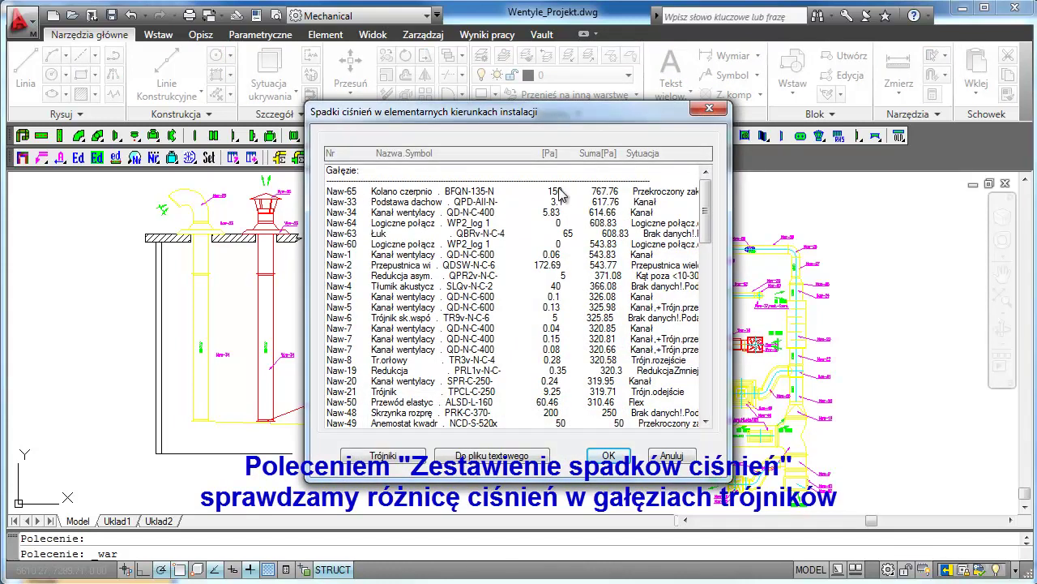
{"action": "mouse_move", "coordinate": [705, 199]}
{"action": "left_mouse_down"}
{"action": "mouse_move", "coordinate": [704, 294]}
{"action": "mouse_move", "coordinate": [718, 276]}
{"action": "left_mouse_up"}
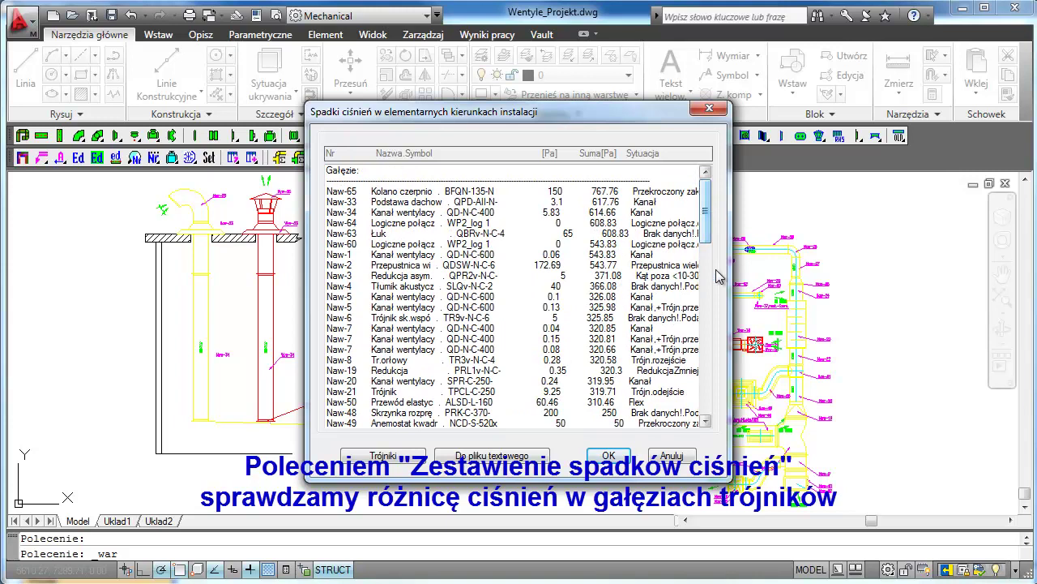
{"action": "left_click", "coordinate": [396, 460]}
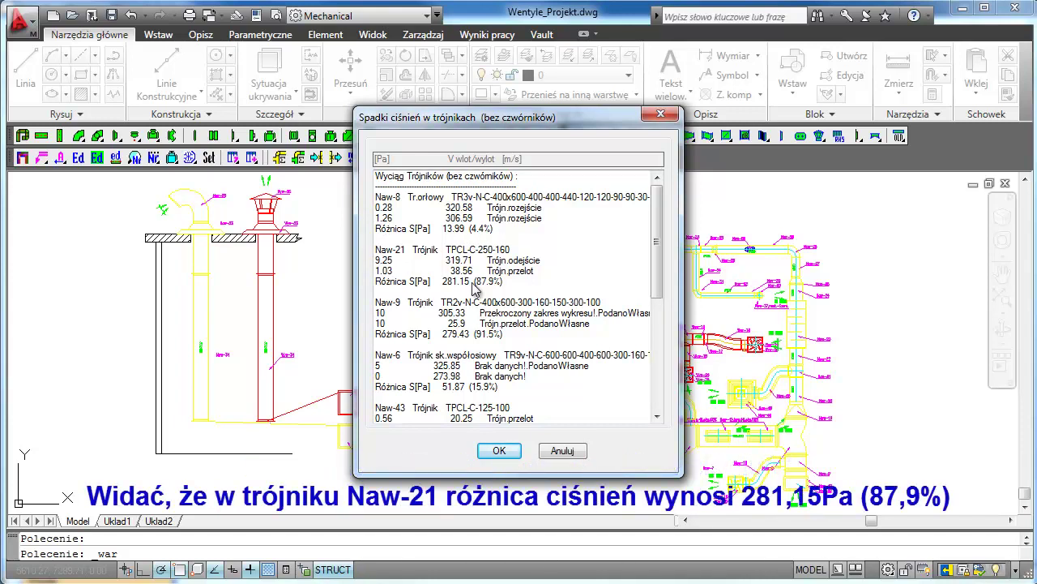
{"action": "left_click", "coordinate": [500, 452]}
{"action": "left_click", "coordinate": [601, 459]}
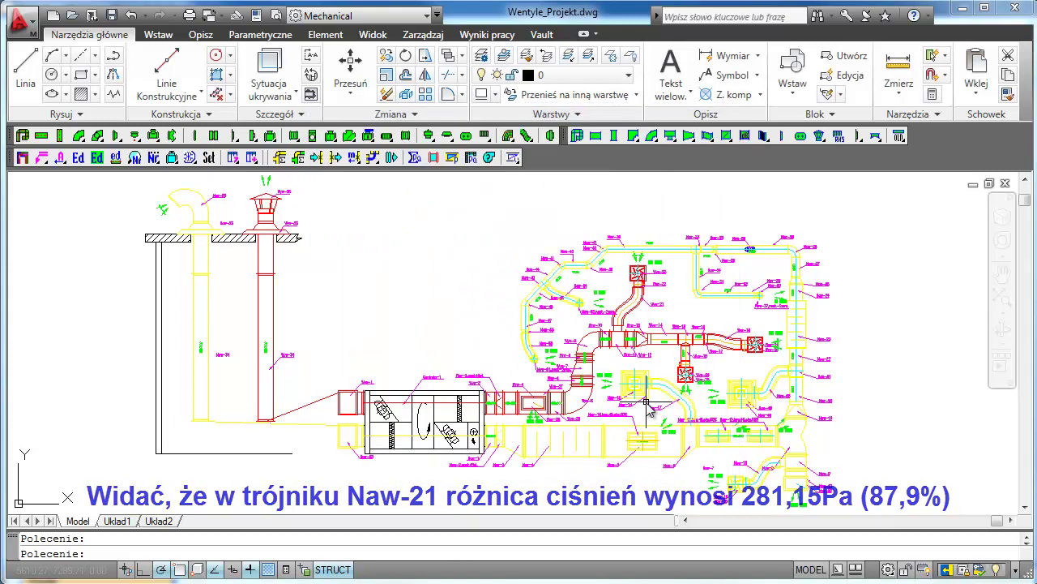
- Locate element Naw-21 by number search and zoom in on its tee
{"action": "left_click", "coordinate": [138, 159]}
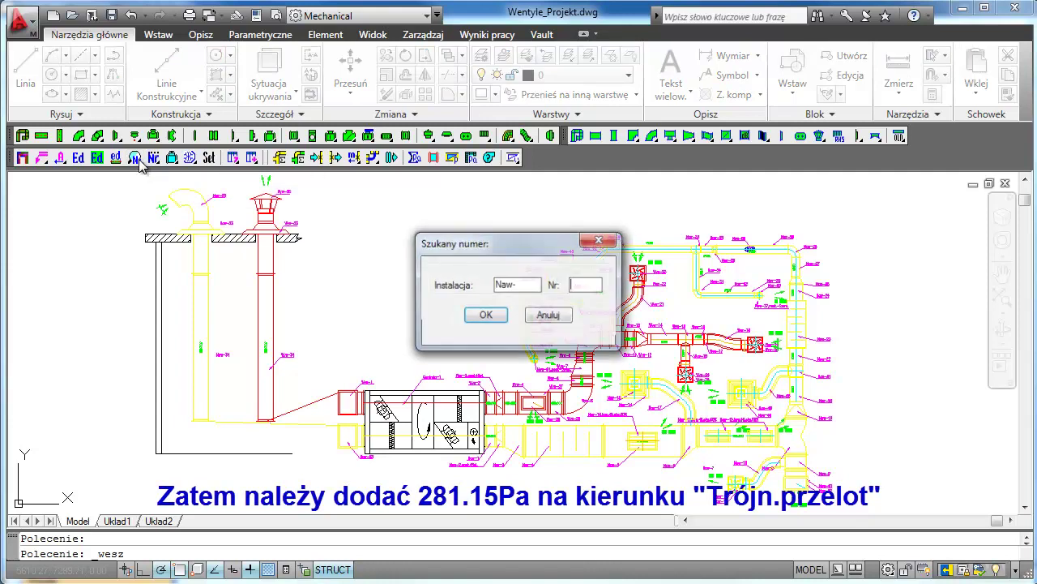
{"action": "left_click", "coordinate": [499, 316]}
{"action": "scroll", "coordinate": [887, 368], "scroll_direction": "up", "scroll_amount": 1}
{"action": "scroll", "coordinate": [794, 385], "scroll_direction": "up", "scroll_amount": 1}
{"action": "scroll", "coordinate": [689, 454], "scroll_direction": "up", "scroll_amount": 2}
{"action": "scroll", "coordinate": [584, 483], "scroll_direction": "up", "scroll_amount": 1}
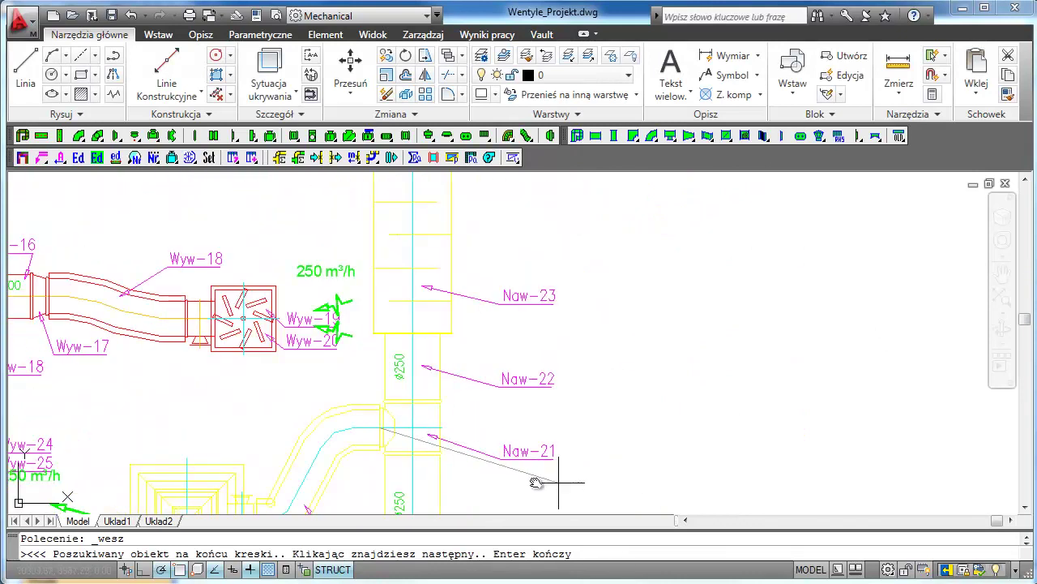
{"action": "key", "text": "Return"}
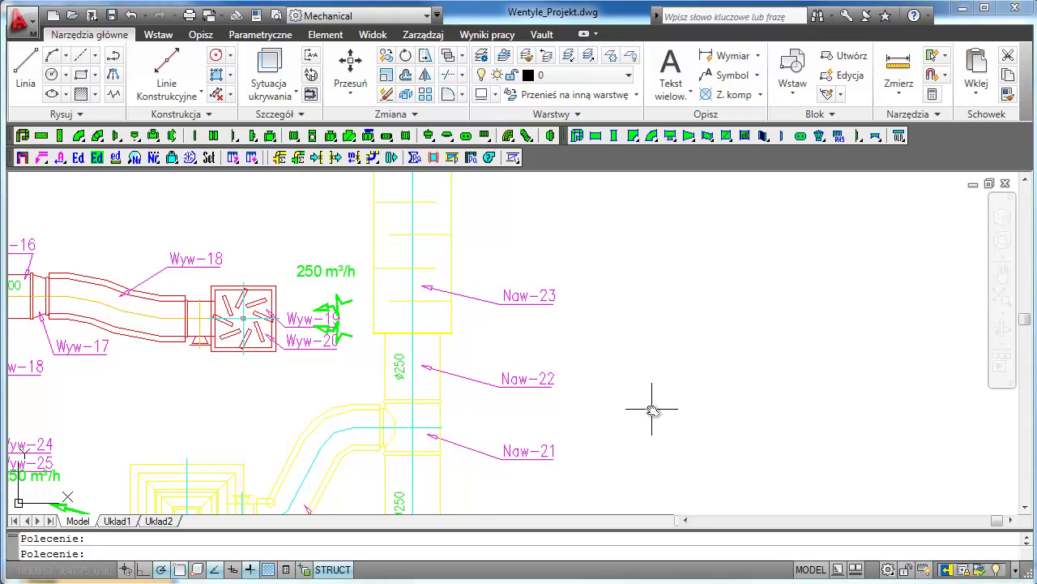
- Erase the Ø160 duct Naw-27 and its label below elbow Naw-26
{"action": "middle_click_drag", "start_coordinate": [649, 278], "coordinate": [672, 398]}
{"action": "scroll", "coordinate": [672, 397], "scroll_direction": "down", "scroll_amount": 2}
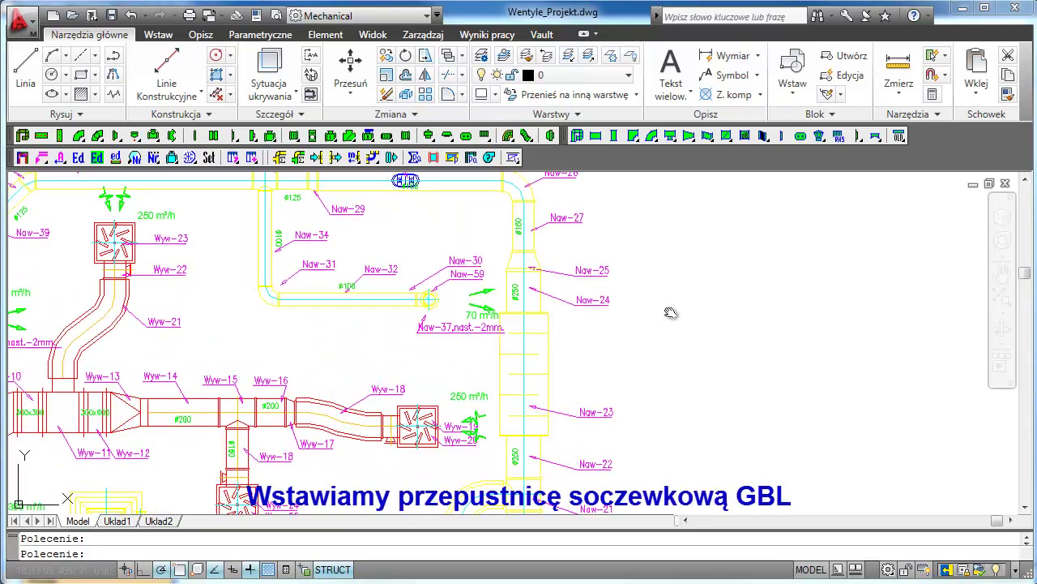
{"action": "middle_click_drag", "start_coordinate": [670, 312], "coordinate": [655, 421]}
{"action": "scroll", "coordinate": [566, 348], "scroll_direction": "up", "scroll_amount": 3}
{"action": "scroll", "coordinate": [556, 366], "scroll_direction": "up", "scroll_amount": 2}
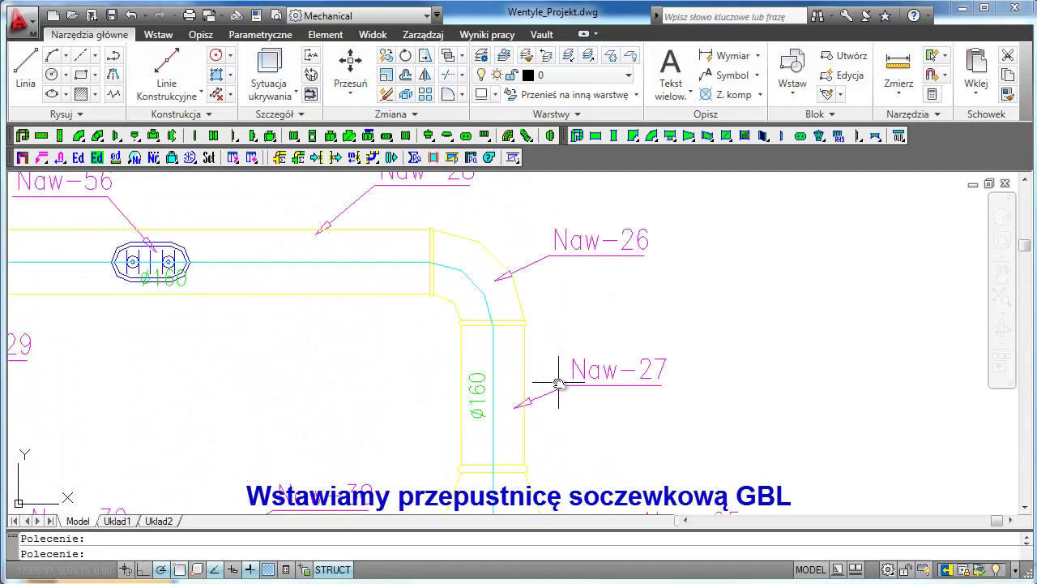
{"action": "left_click", "coordinate": [598, 423]}
{"action": "left_click", "coordinate": [446, 392]}
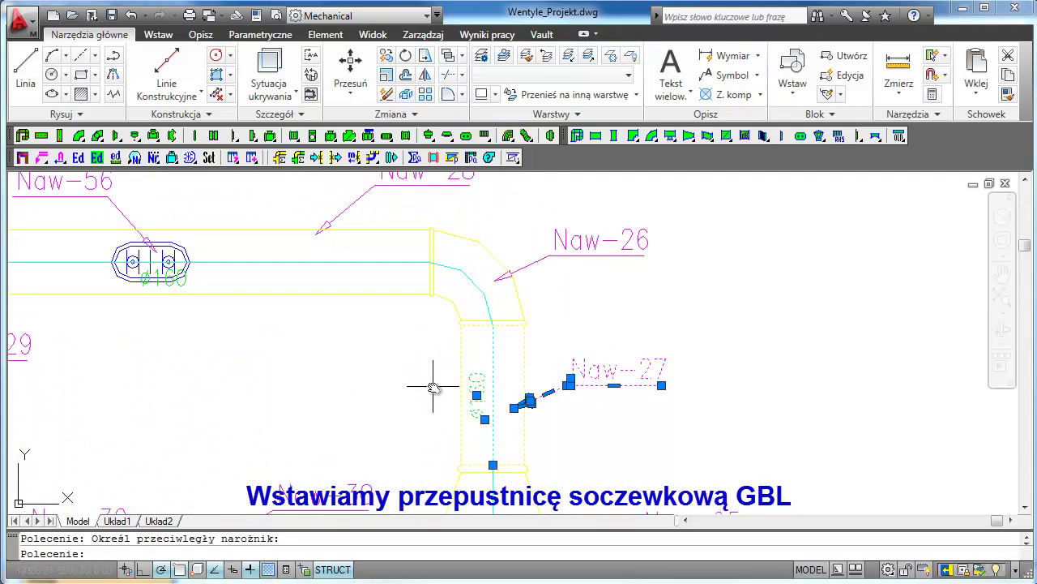
{"action": "key", "text": "Delete"}
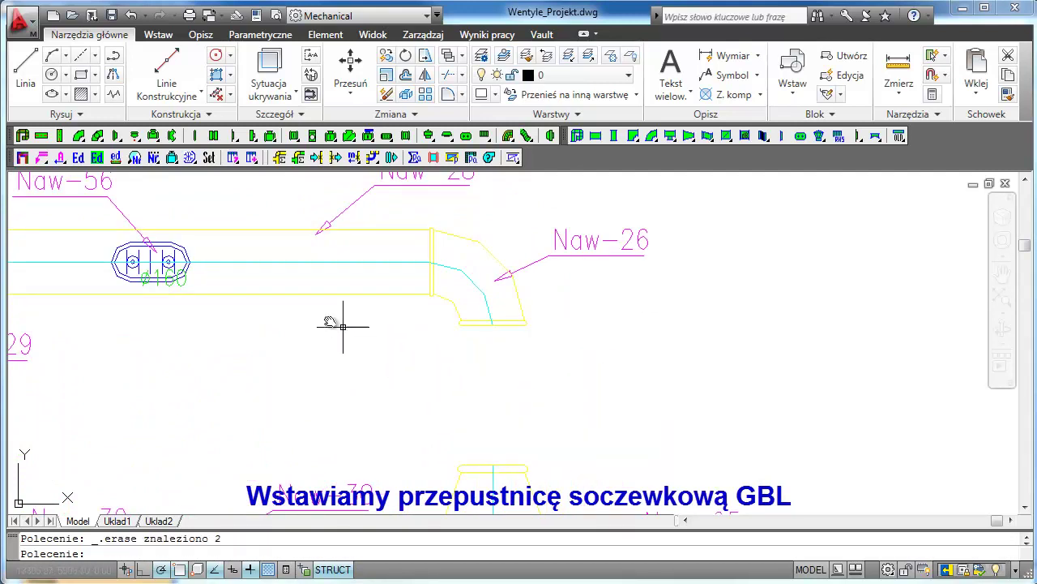
- Insert a 160 mm Mufa MSF coupling in the gap, labelled Naw-66 with a leader
{"action": "left_click", "coordinate": [213, 137]}
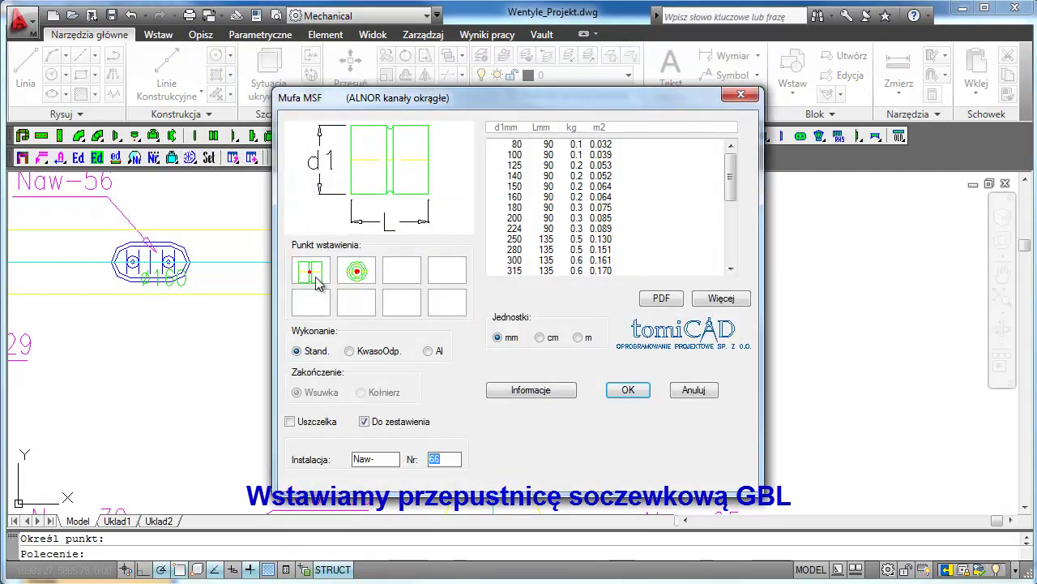
{"action": "left_click", "coordinate": [519, 197]}
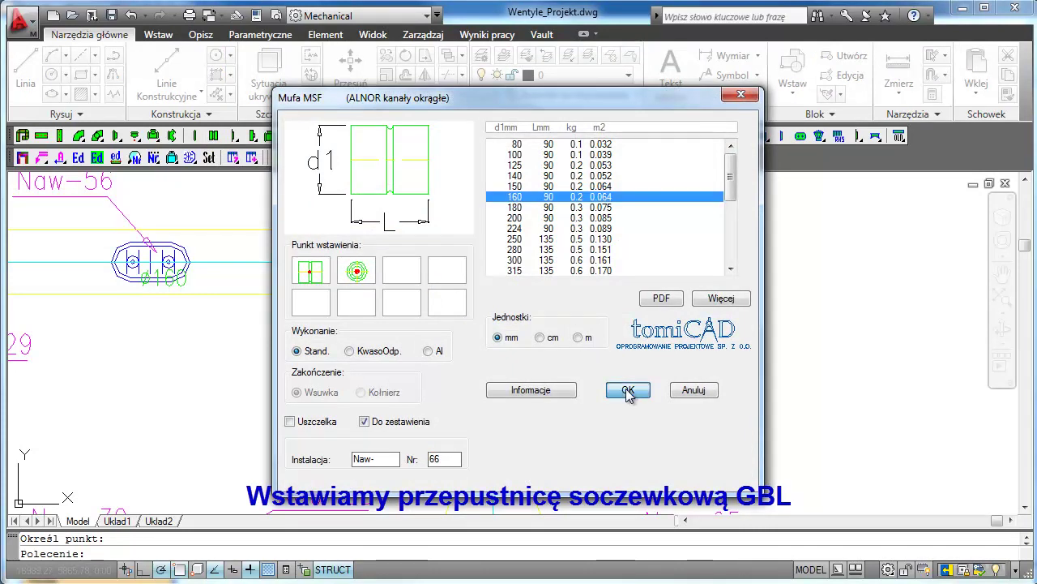
{"action": "left_click", "coordinate": [628, 389]}
{"action": "scroll", "coordinate": [498, 478], "scroll_direction": "up", "scroll_amount": 1}
{"action": "scroll", "coordinate": [498, 478], "scroll_direction": "up", "scroll_amount": 1}
{"action": "left_click", "coordinate": [486, 474]}
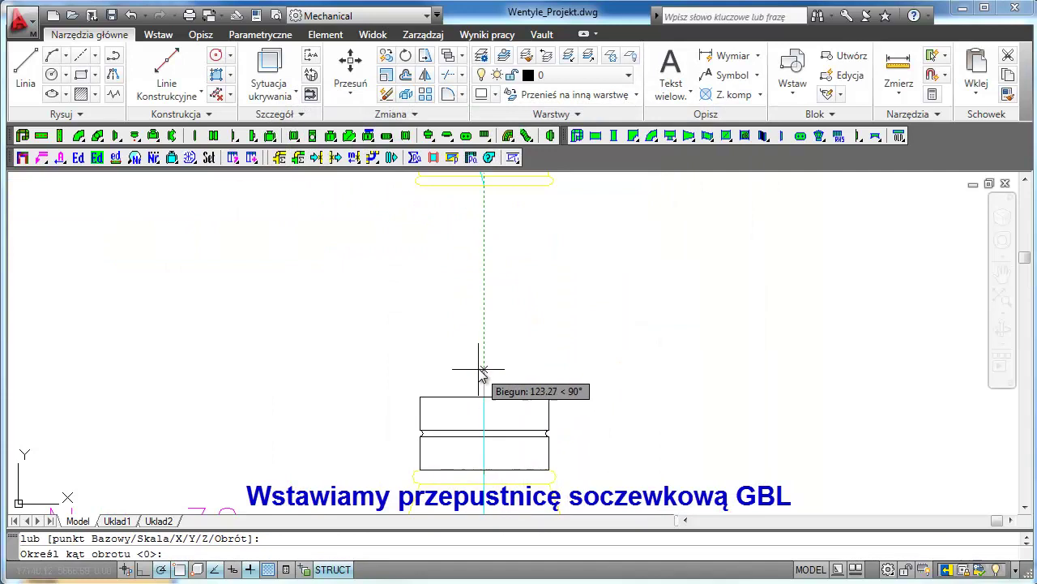
{"action": "left_click", "coordinate": [482, 373]}
{"action": "left_click", "coordinate": [634, 464]}
{"action": "left_click", "coordinate": [622, 438]}
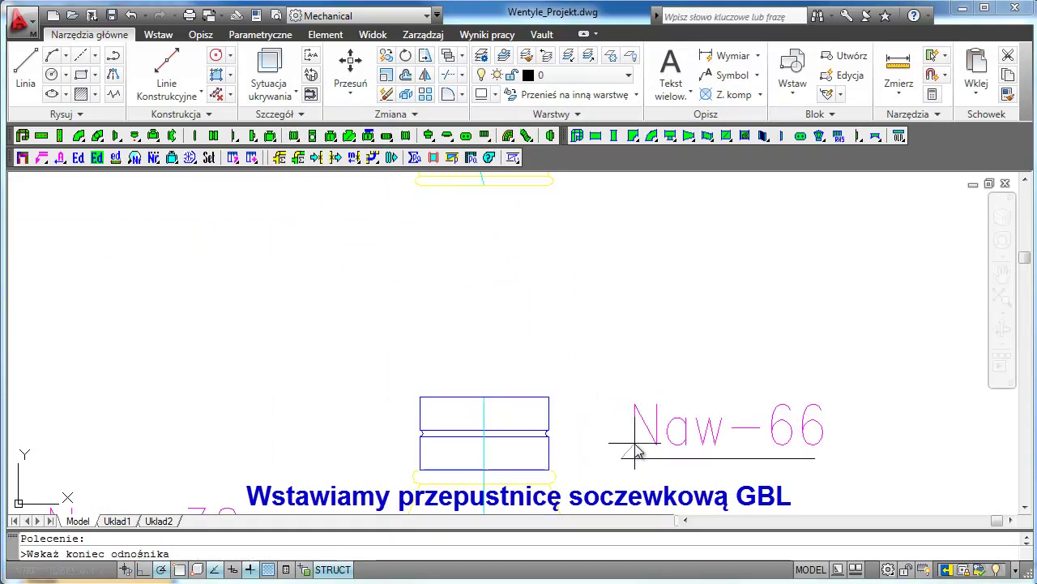
{"action": "left_click", "coordinate": [531, 456]}
{"action": "scroll", "coordinate": [583, 397], "scroll_direction": "down", "scroll_amount": 1}
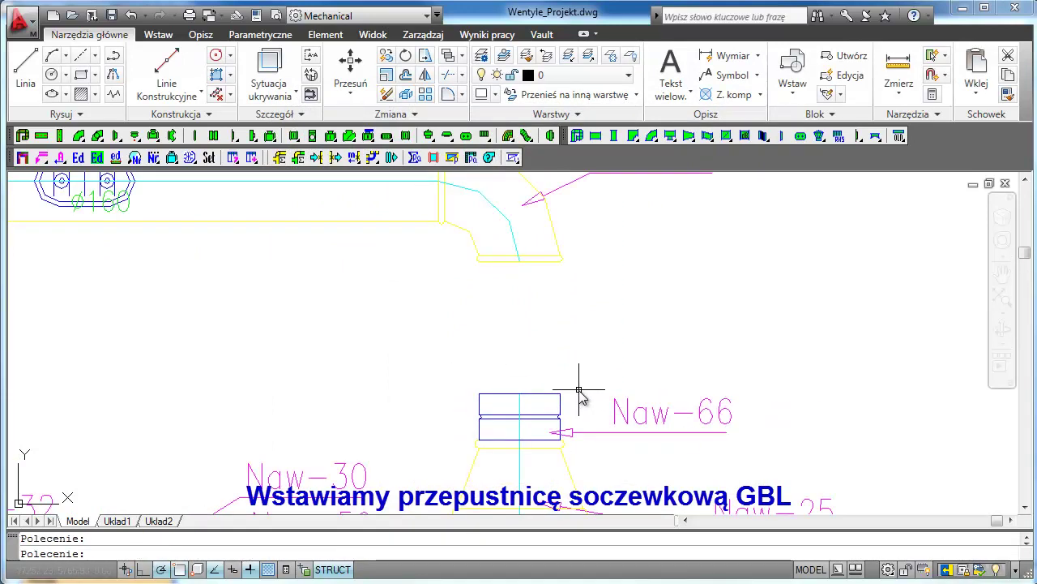
- Start a GBL lens damper from the damper flyout and open its PDF datasheet
{"action": "left_click", "coordinate": [276, 143]}
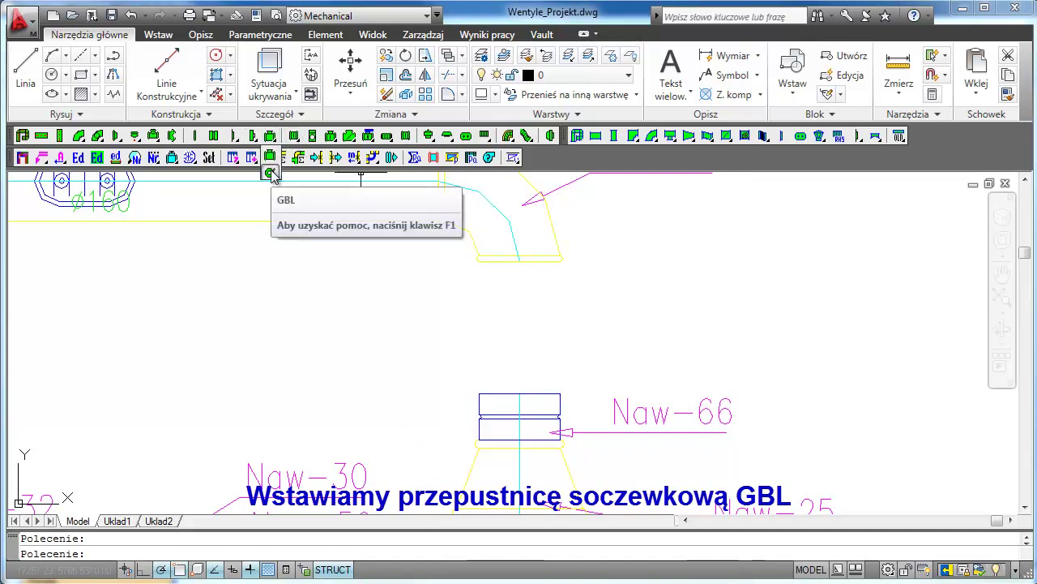
{"action": "left_click", "coordinate": [270, 173]}
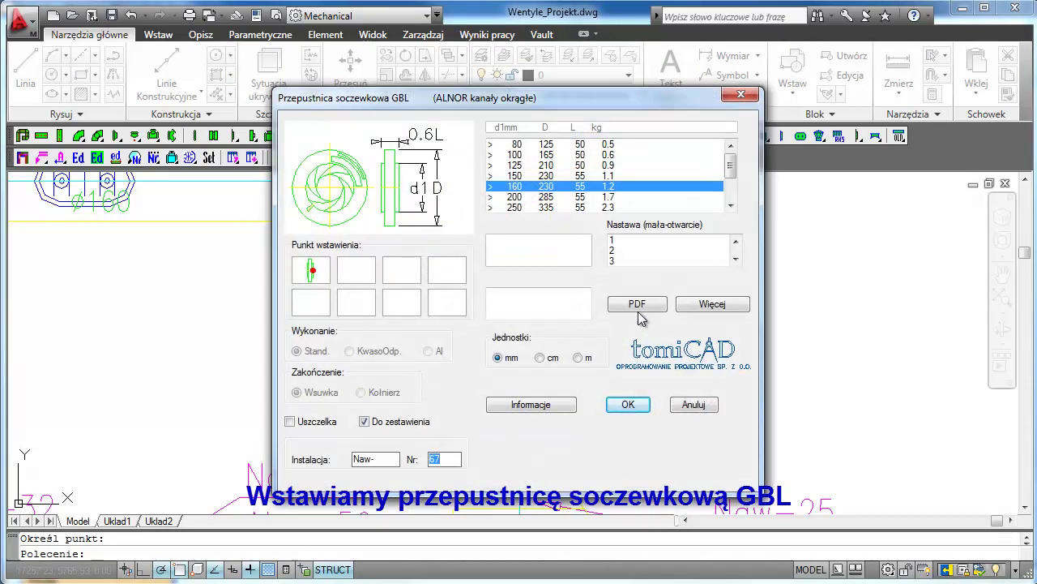
{"action": "left_click", "coordinate": [639, 307]}
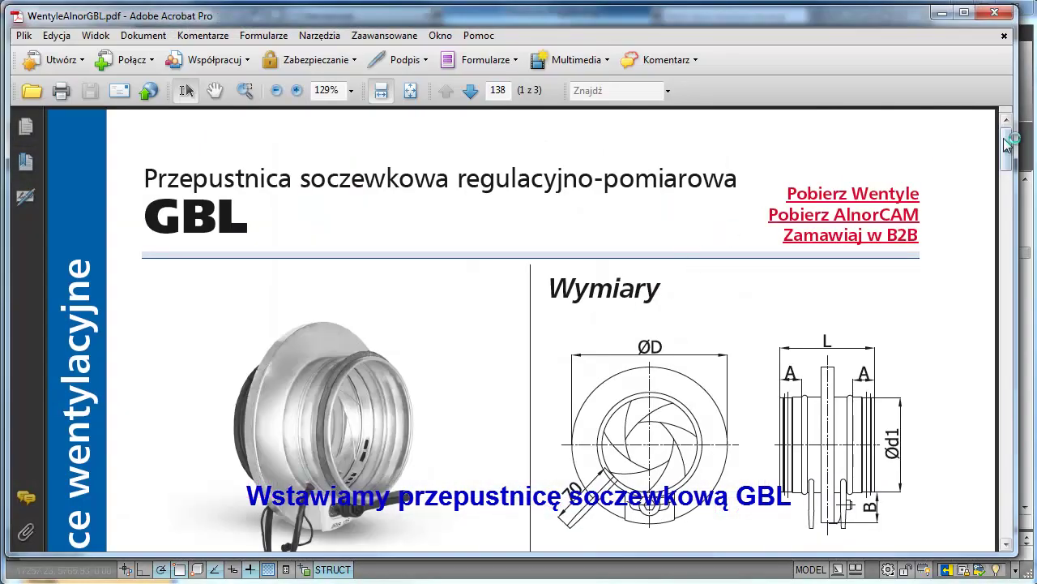
- Review the GBL 160 pressure-drop charts in the datasheet, then close Acrobat
{"action": "left_click_drag", "start_coordinate": [1007, 145], "coordinate": [1009, 359]}
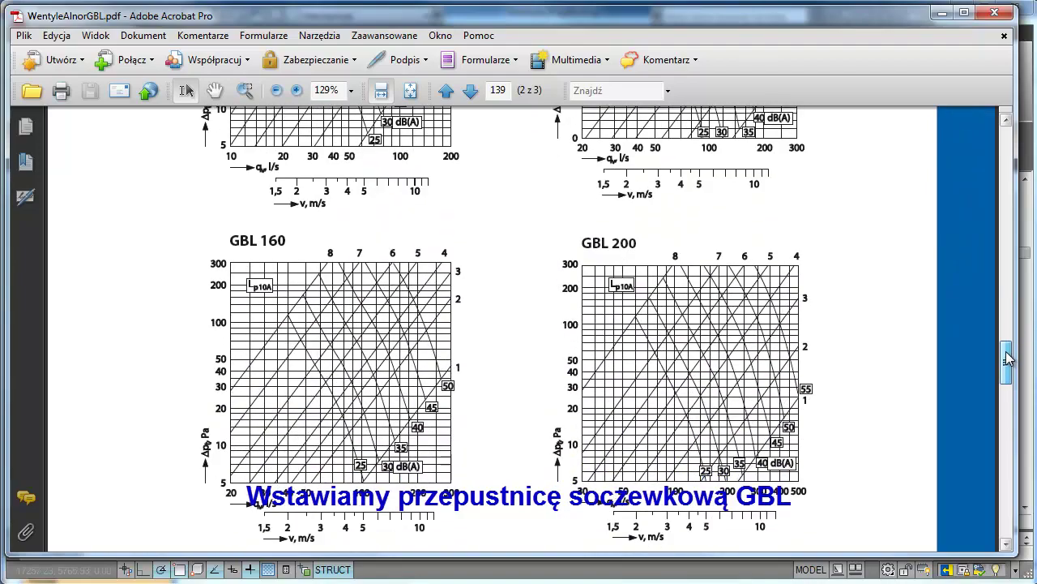
{"action": "mouse_move", "coordinate": [1009, 359]}
{"action": "left_mouse_down"}
{"action": "mouse_move", "coordinate": [1006, 432]}
{"action": "mouse_move", "coordinate": [1022, 425]}
{"action": "mouse_move", "coordinate": [1021, 154]}
{"action": "left_mouse_up"}
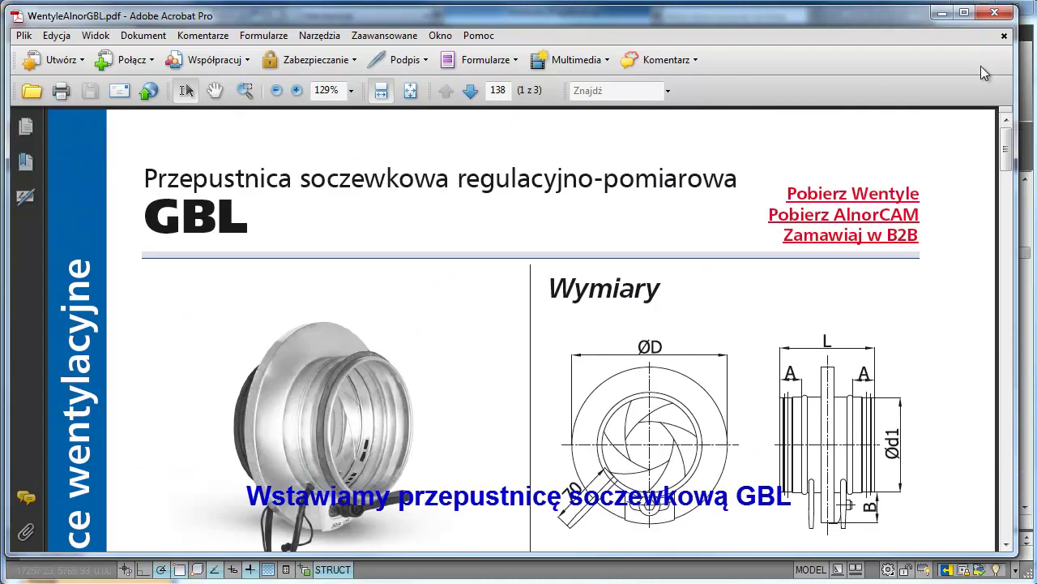
{"action": "left_click", "coordinate": [995, 15]}
- Set the ø160 GBL damper to setting 8 and confirm the dialog
{"action": "left_click", "coordinate": [310, 270]}
{"action": "left_click", "coordinate": [735, 259]}
{"action": "left_click", "coordinate": [735, 259]}
{"action": "left_click", "coordinate": [735, 259]}
{"action": "left_click", "coordinate": [624, 259]}
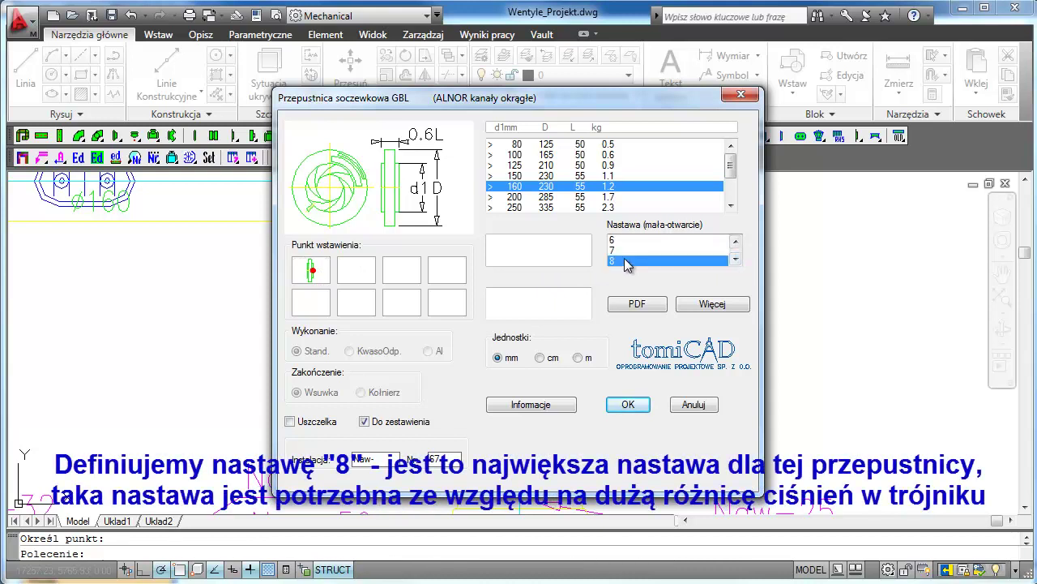
{"action": "left_click", "coordinate": [626, 404]}
- Place the damper unrotated on top of Naw-66, labelled 'Naw-67,nast.8' with a leader
{"action": "scroll", "coordinate": [574, 366], "scroll_direction": "up", "scroll_amount": 3}
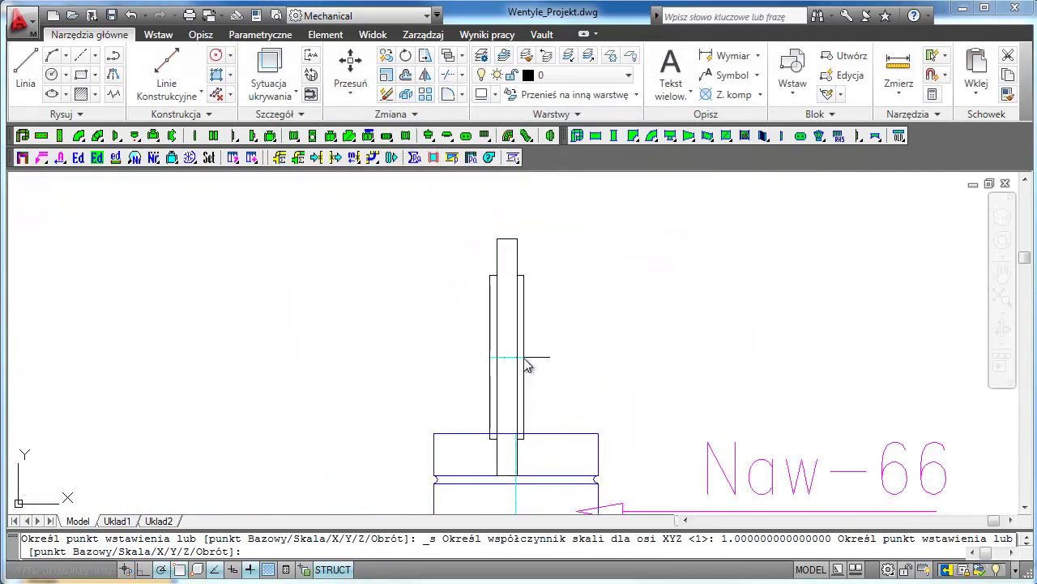
{"action": "left_click", "coordinate": [516, 433]}
{"action": "key", "text": "Return"}
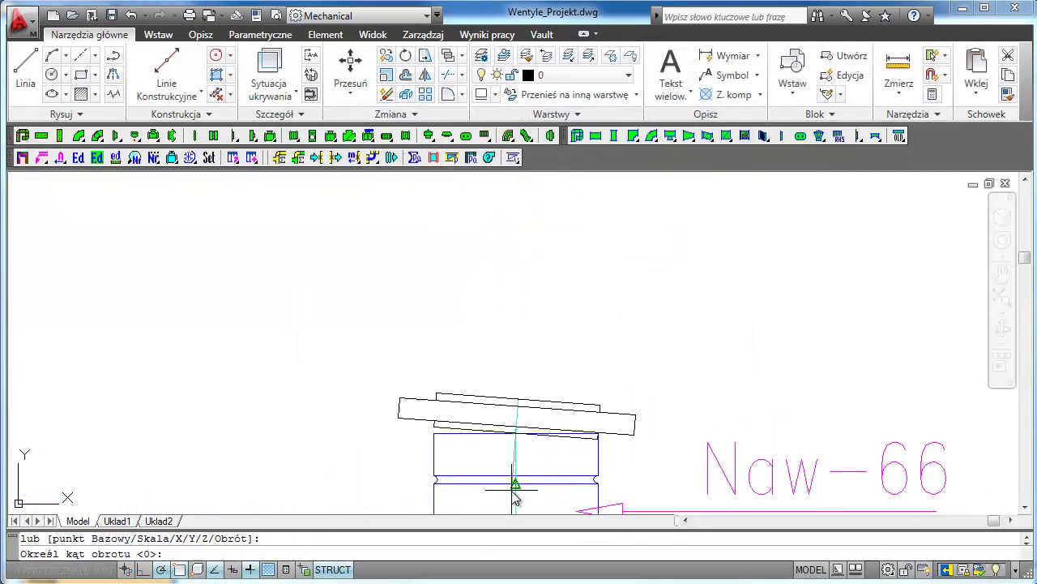
{"action": "left_click", "coordinate": [712, 342]}
{"action": "left_click", "coordinate": [715, 316]}
{"action": "left_click", "coordinate": [610, 418]}
{"action": "scroll", "coordinate": [505, 401], "scroll_direction": "down", "scroll_amount": 2}
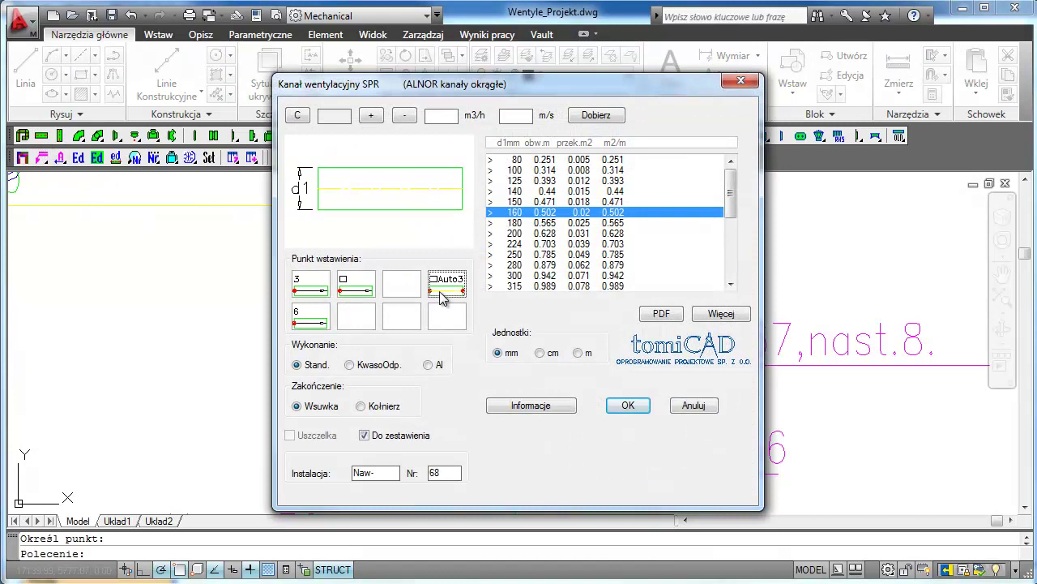
- Draw a ø160 duct upward from the damper flange, labelled Naw-68 with a leader
{"action": "left_click", "coordinate": [625, 405]}
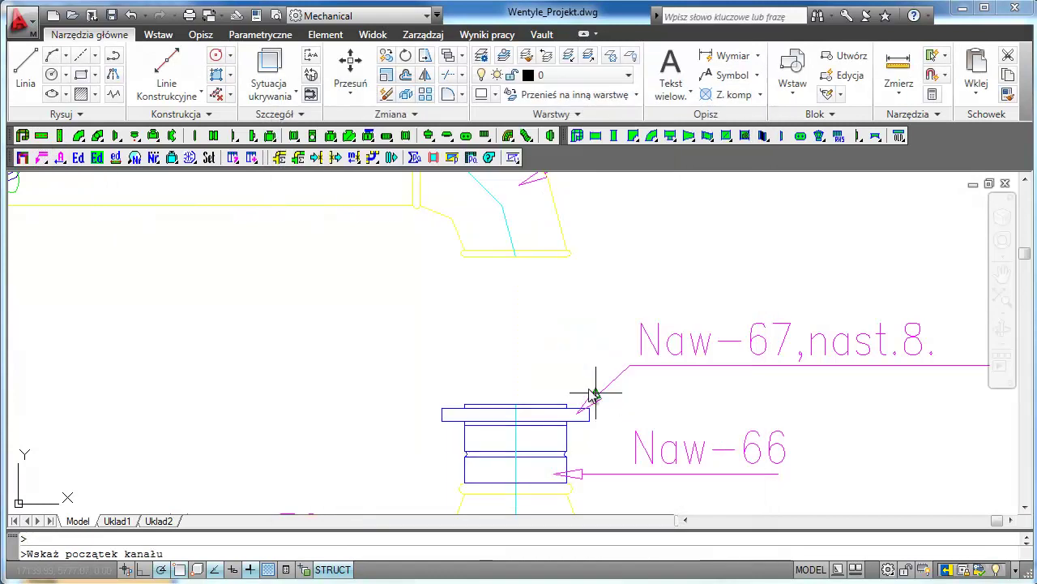
{"action": "left_click", "coordinate": [515, 405]}
{"action": "left_click", "coordinate": [516, 258]}
{"action": "left_click", "coordinate": [641, 257]}
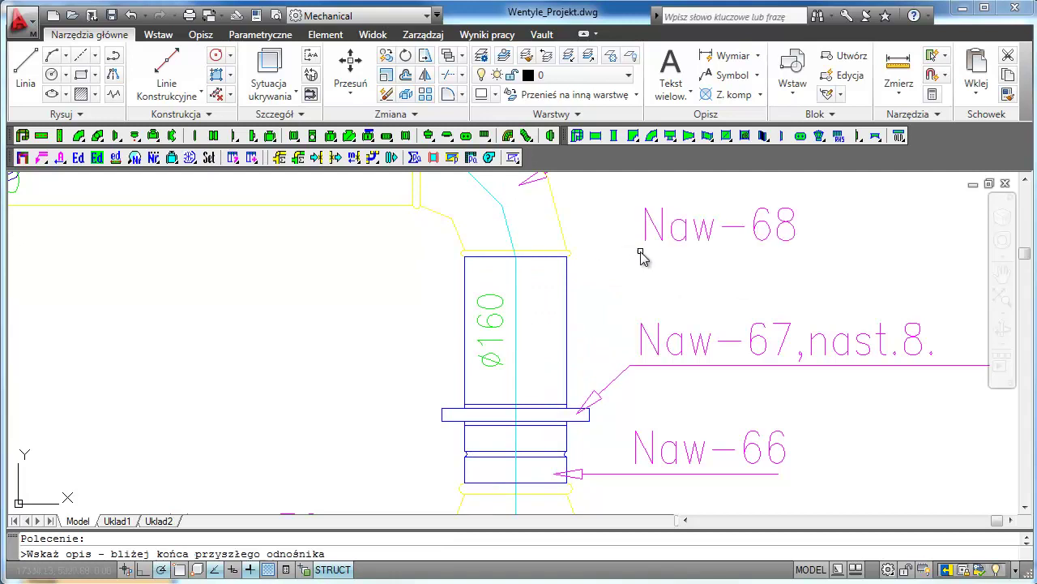
{"action": "left_click", "coordinate": [639, 248]}
{"action": "left_click", "coordinate": [548, 339]}
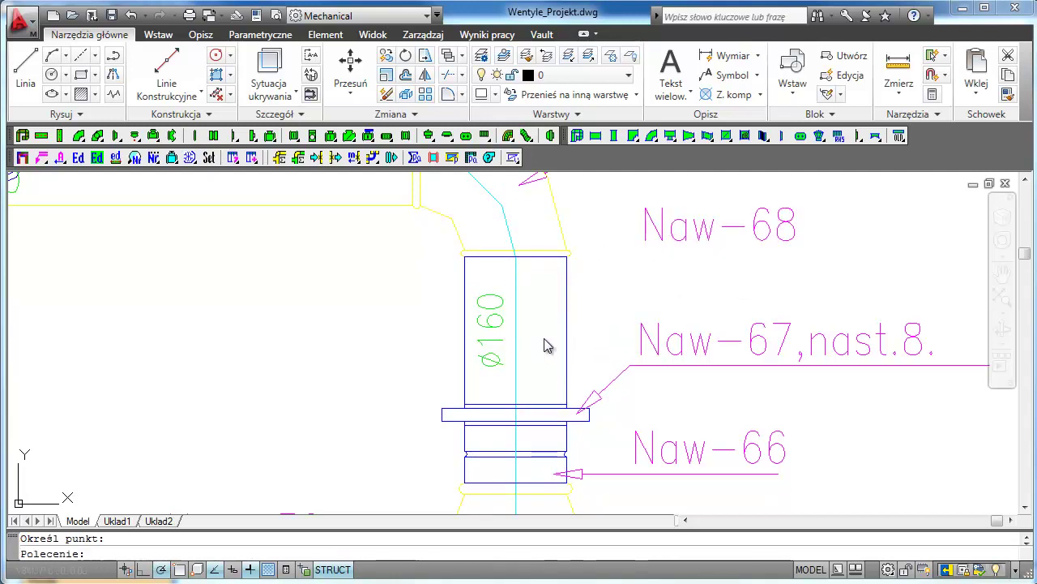
- Mark the new ø160 duct, damper flange and damper section as part of the installation
{"action": "left_click", "coordinate": [300, 158]}
{"action": "left_click", "coordinate": [467, 283]}
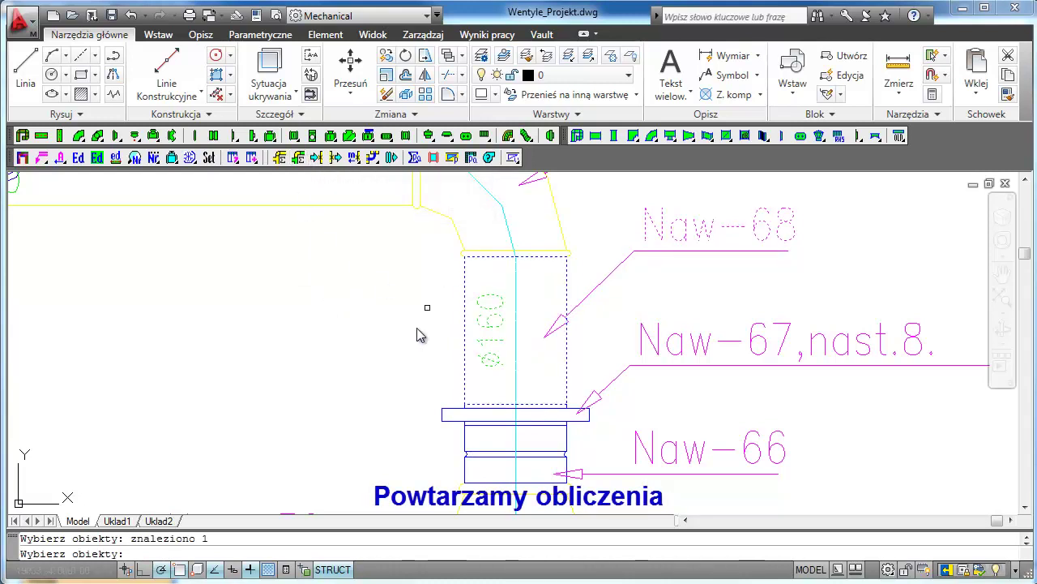
{"action": "left_click", "coordinate": [440, 415]}
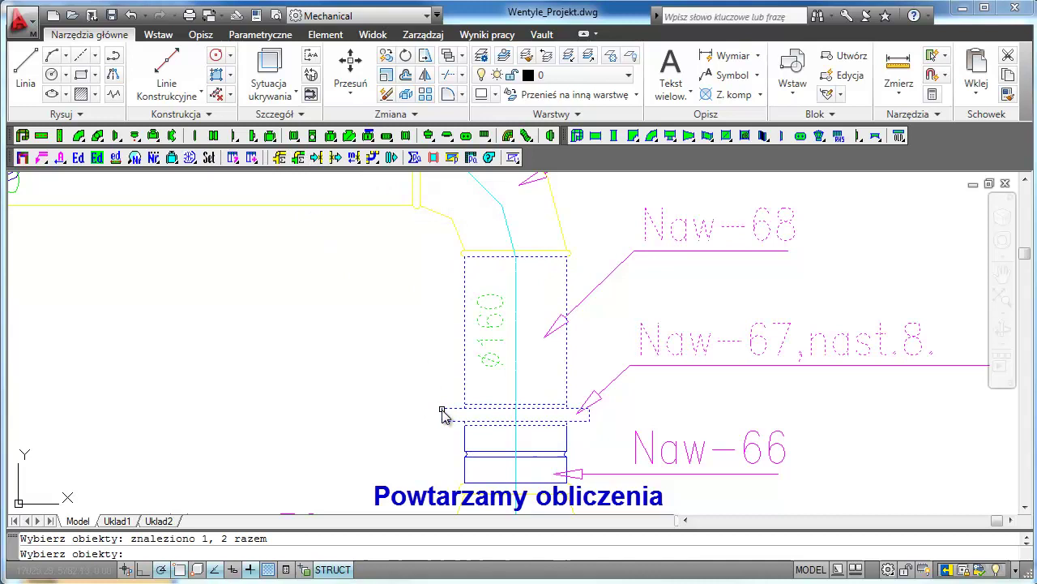
{"action": "left_click", "coordinate": [469, 458]}
{"action": "key", "text": "Return"}
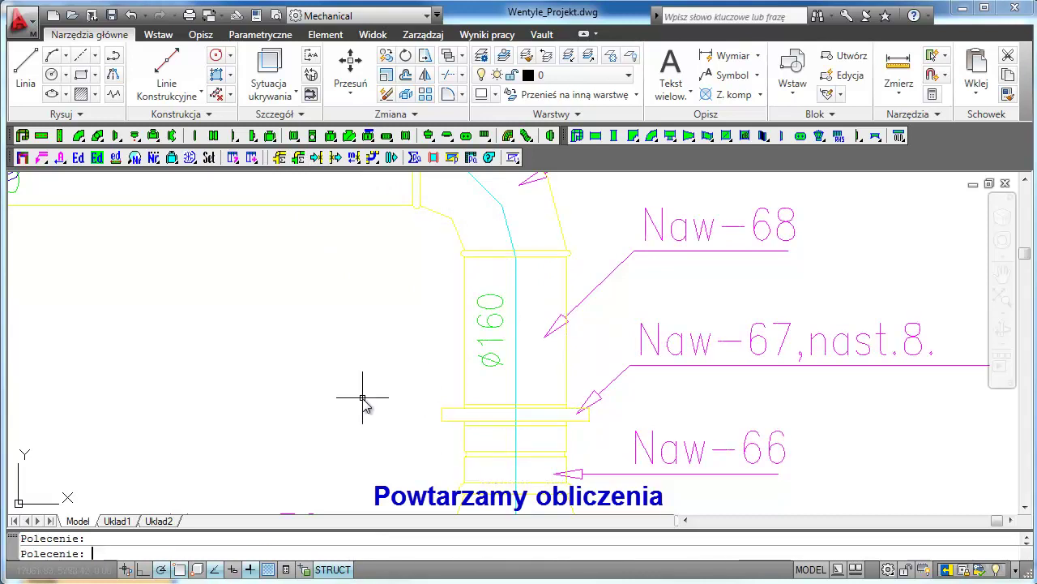
- Recalculate and view tee differences: Naw-21 now unbalanced by 61.24 Pa (19.2%)
{"action": "left_click", "coordinate": [414, 157]}
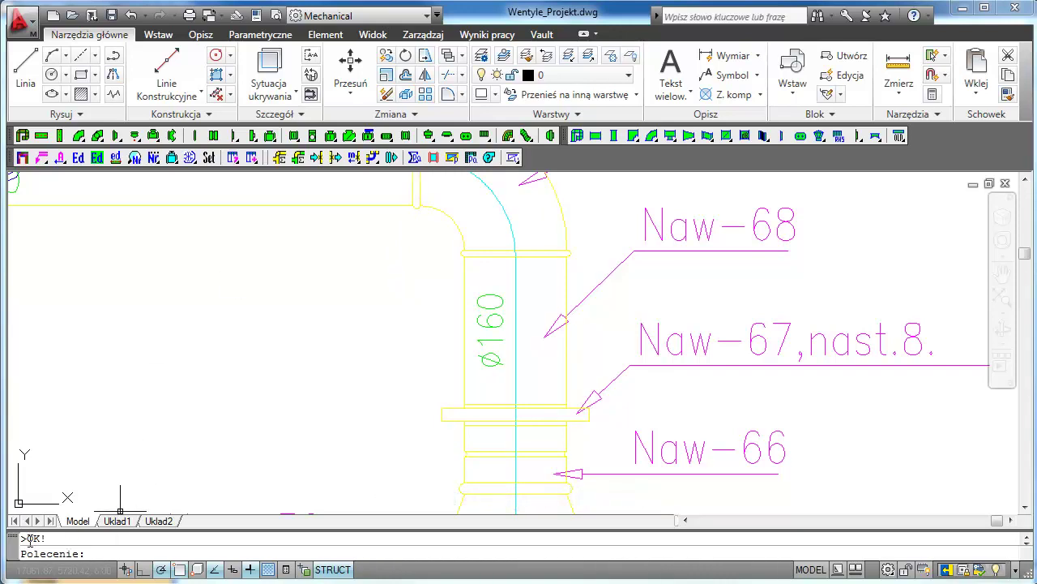
{"action": "left_click", "coordinate": [471, 158]}
{"action": "left_click", "coordinate": [379, 457]}
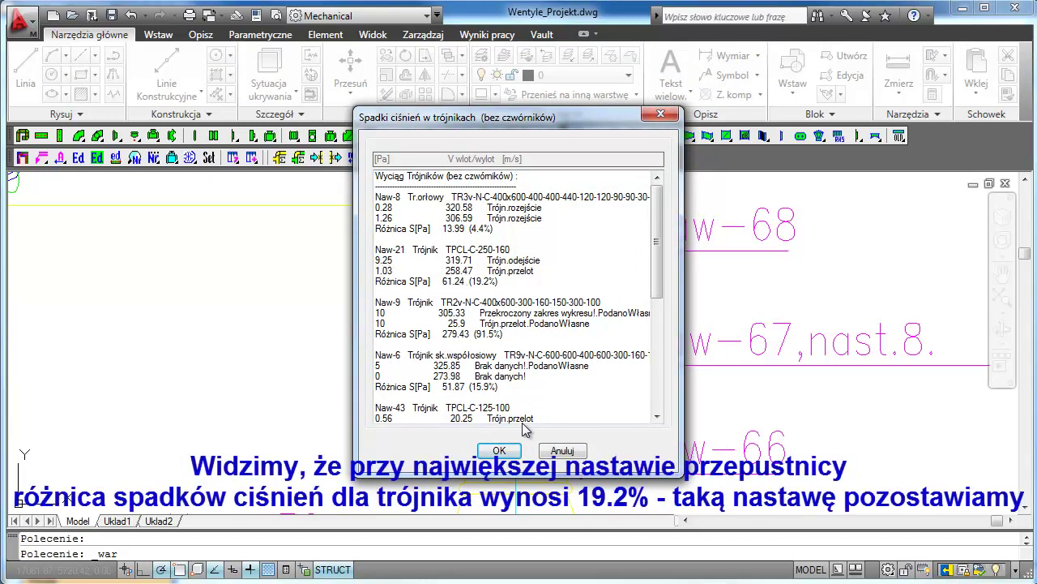
- Close the tee and pressure-drop reports and zoom out to the full duct layout
{"action": "left_click", "coordinate": [499, 451]}
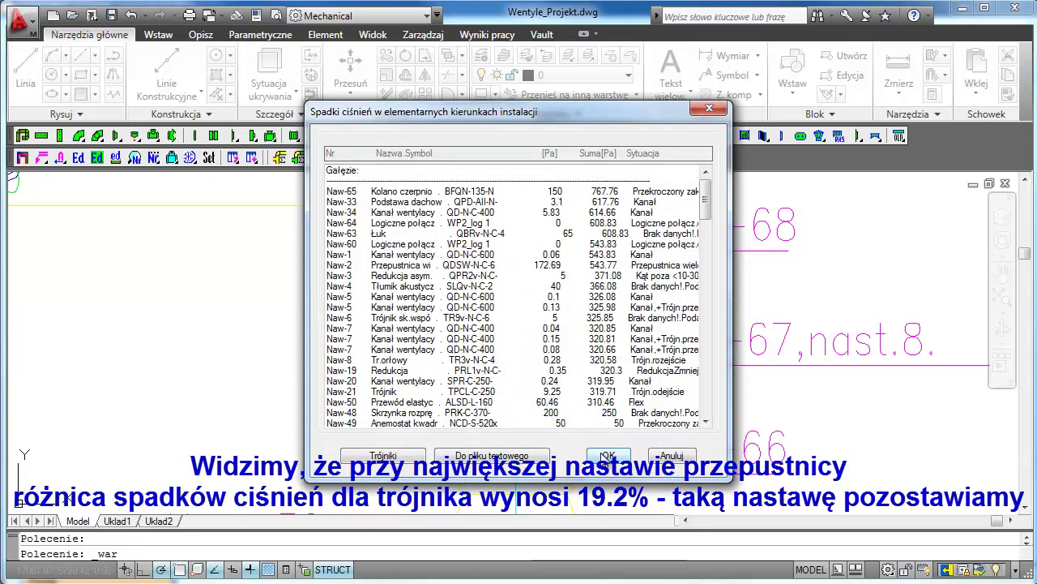
{"action": "left_click", "coordinate": [607, 456]}
{"action": "scroll", "coordinate": [616, 324], "scroll_direction": "down", "scroll_amount": 2}
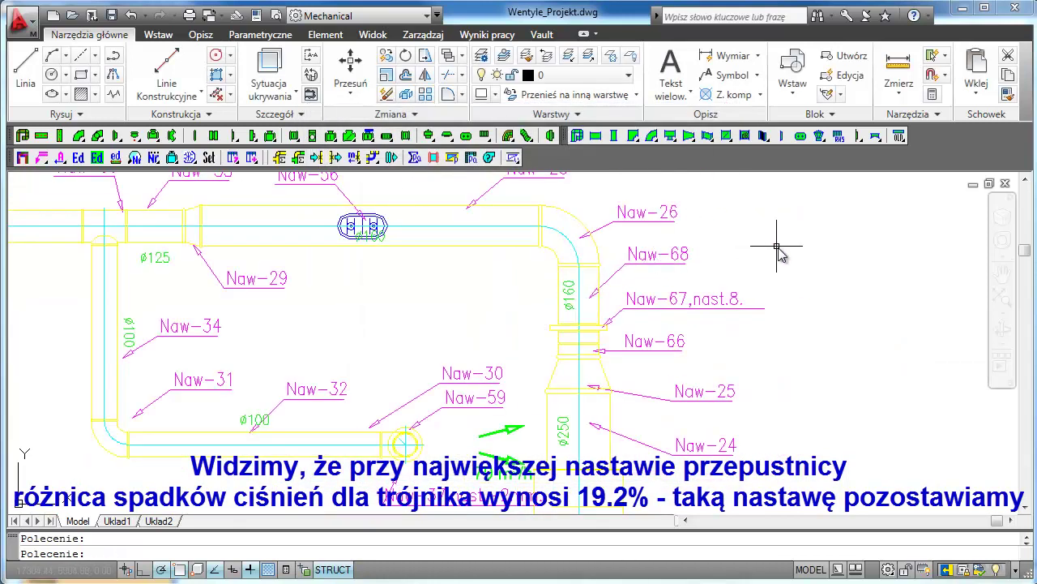
{"action": "scroll", "coordinate": [879, 362], "scroll_direction": "down", "scroll_amount": 3}
{"action": "mouse_move", "coordinate": [862, 456]}
{"action": "middle_mouse_down"}
{"action": "mouse_move", "coordinate": [852, 348]}
{"action": "mouse_move", "coordinate": [818, 272]}
{"action": "mouse_move", "coordinate": [869, 391]}
{"action": "middle_mouse_up"}
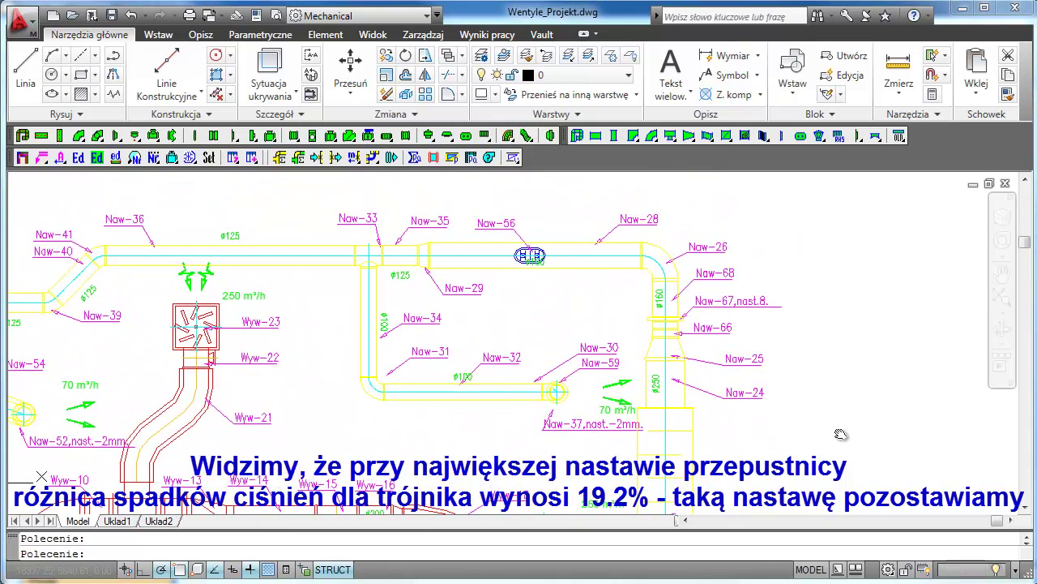